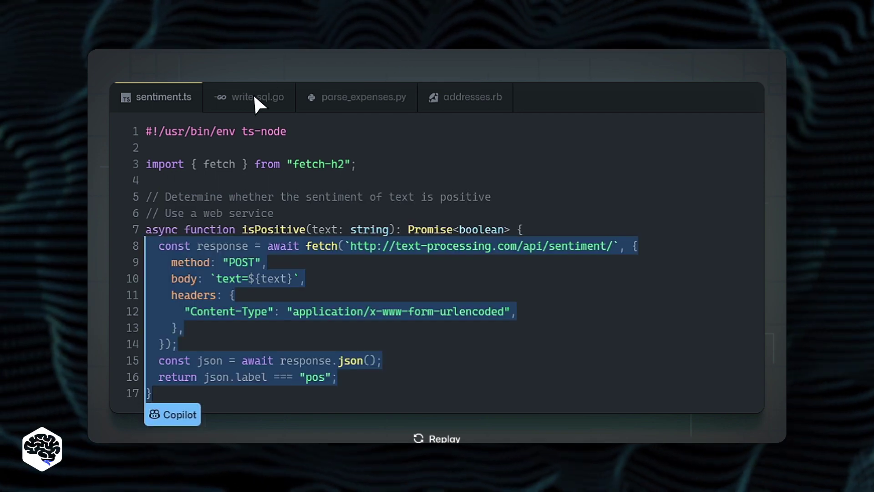
{"action": "left_click", "coordinate": [253, 93]}
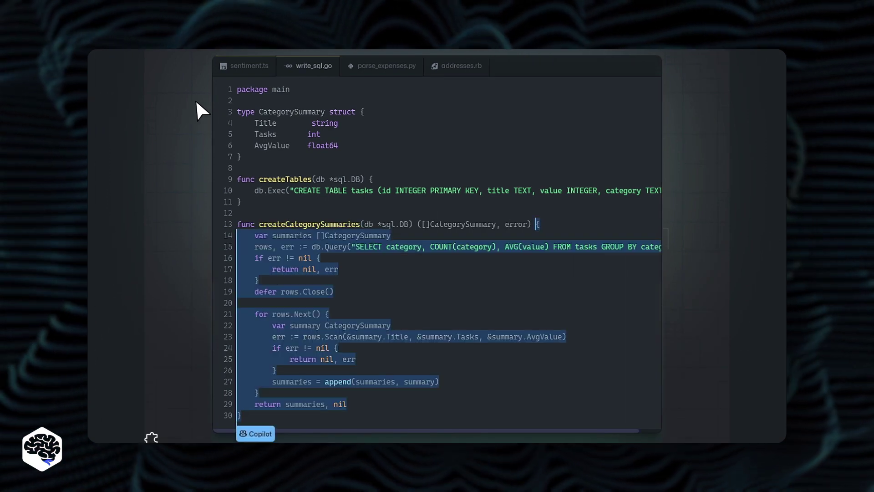
{"action": "left_click", "coordinate": [384, 66]}
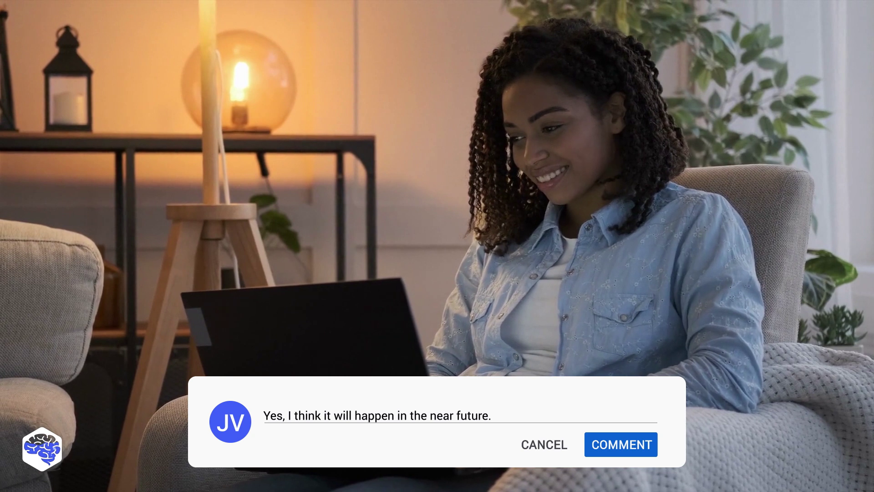
{"action": "left_click", "coordinate": [610, 440]}
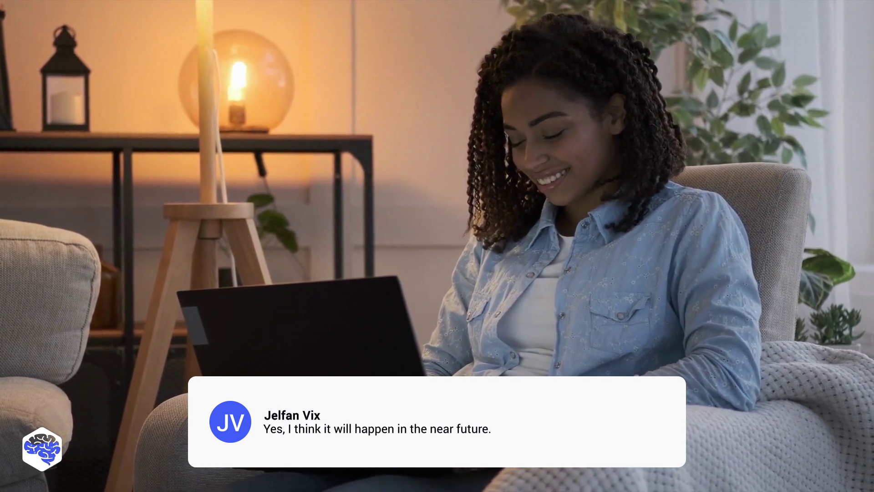